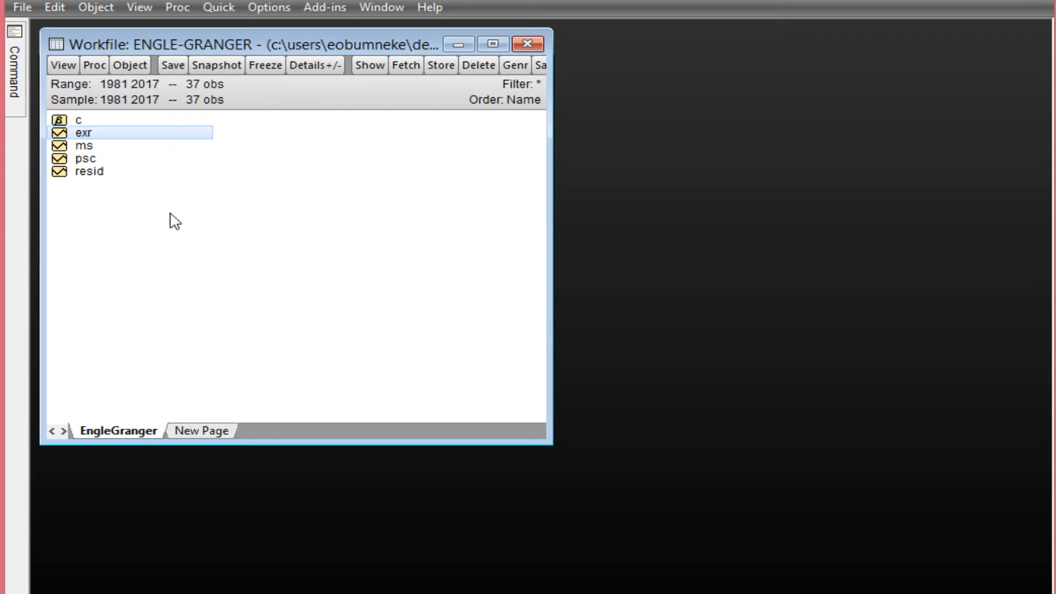
left_click(96, 150)
left_click(94, 163)
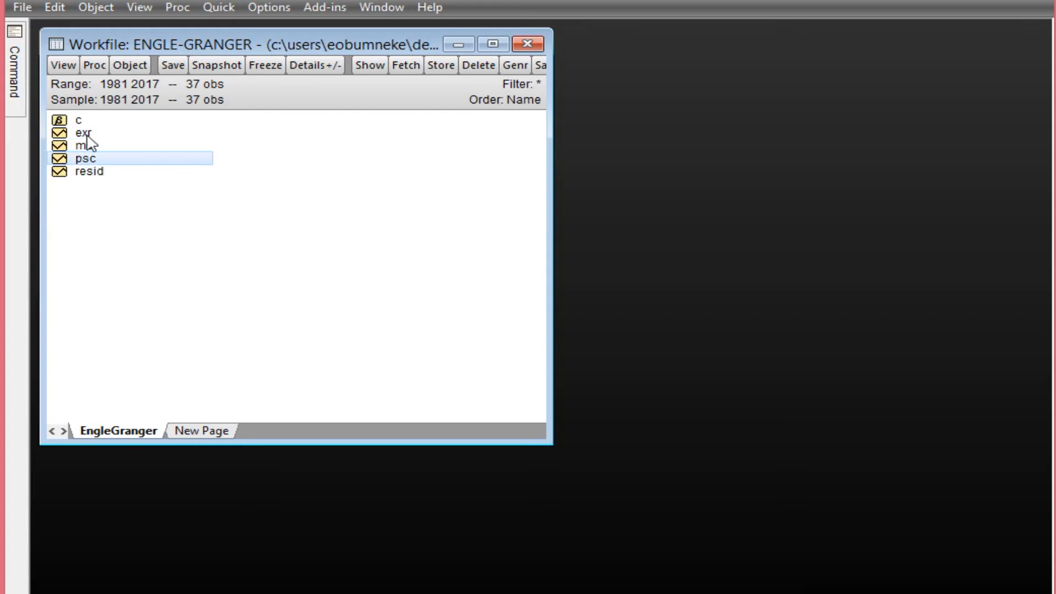
left_click(87, 137)
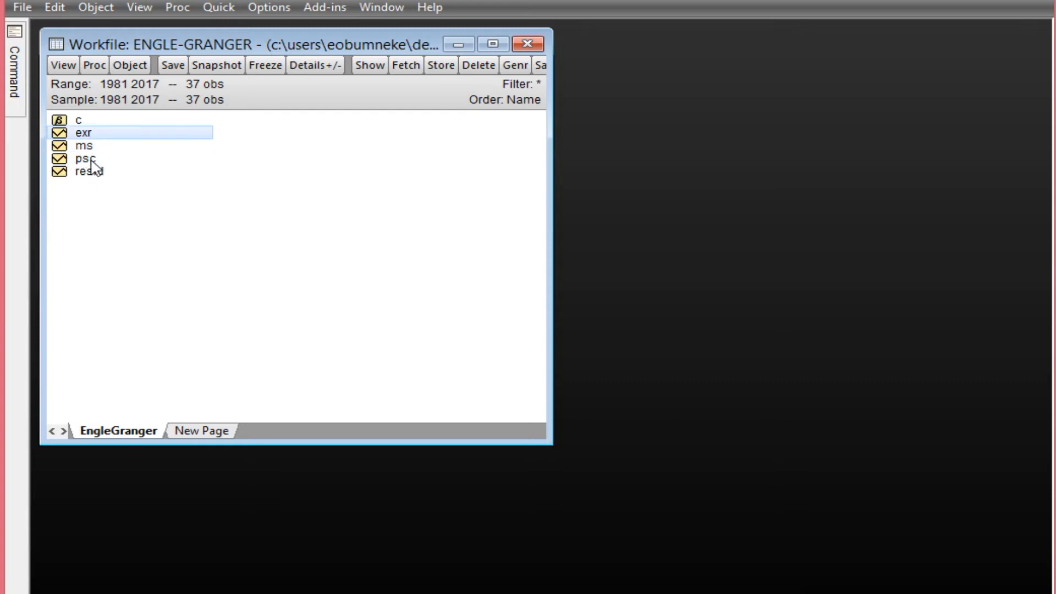
left_click(92, 162)
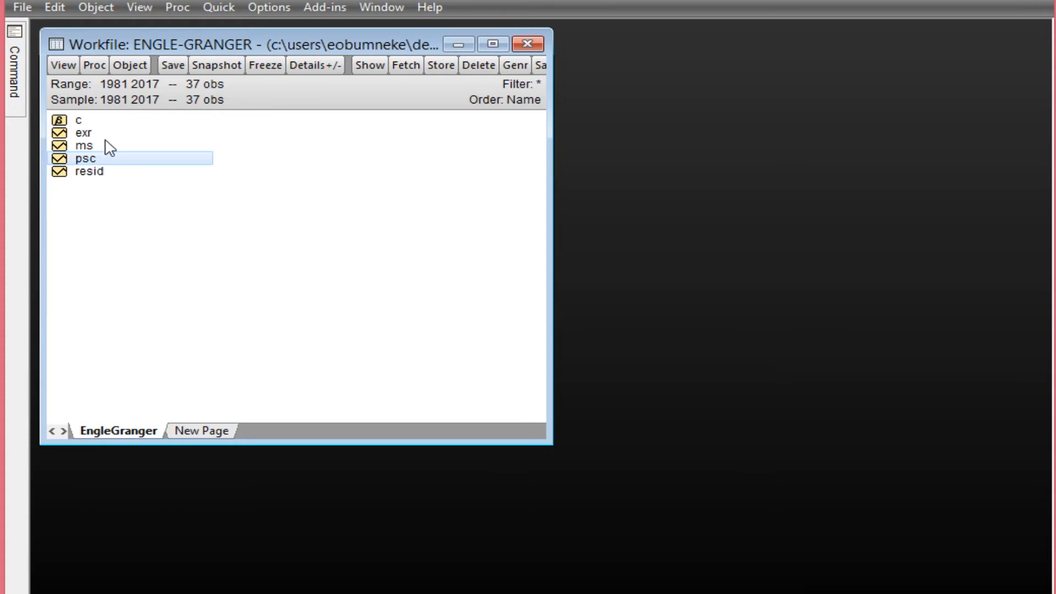
left_click(95, 150)
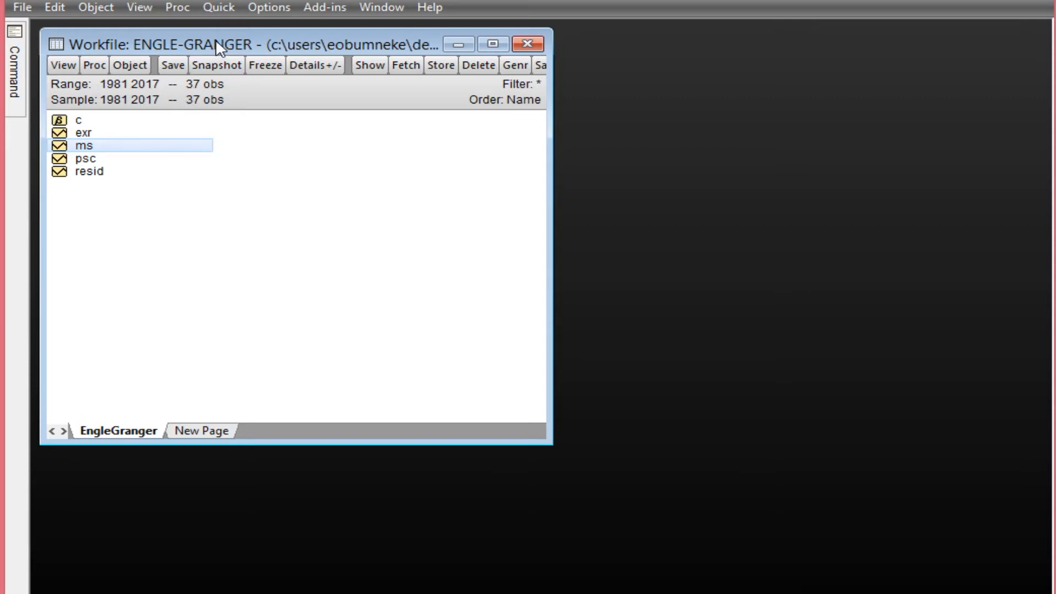
Estimate a least squares equation for 1981 2017 with the specification "ms c exr psc".
left_click(222, 11)
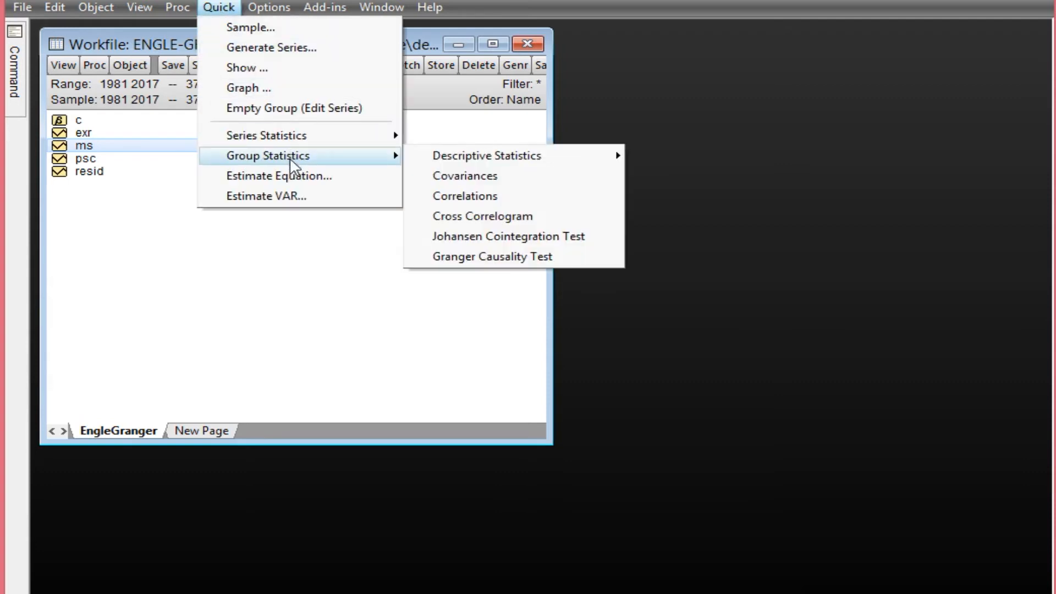
left_click(293, 177)
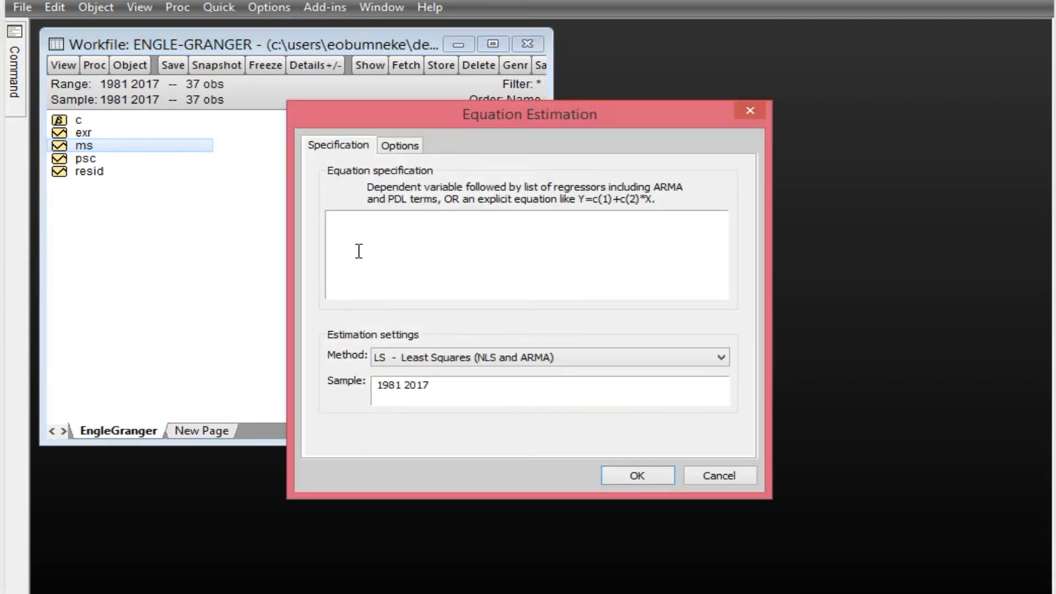
type("ms c exr psc")
left_click(414, 225)
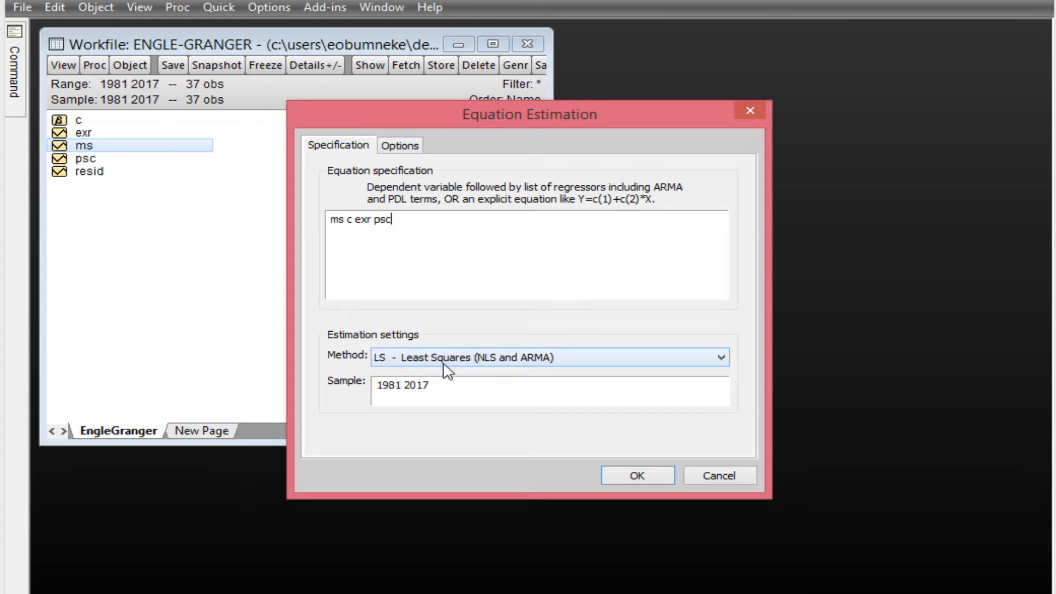
left_click(637, 476)
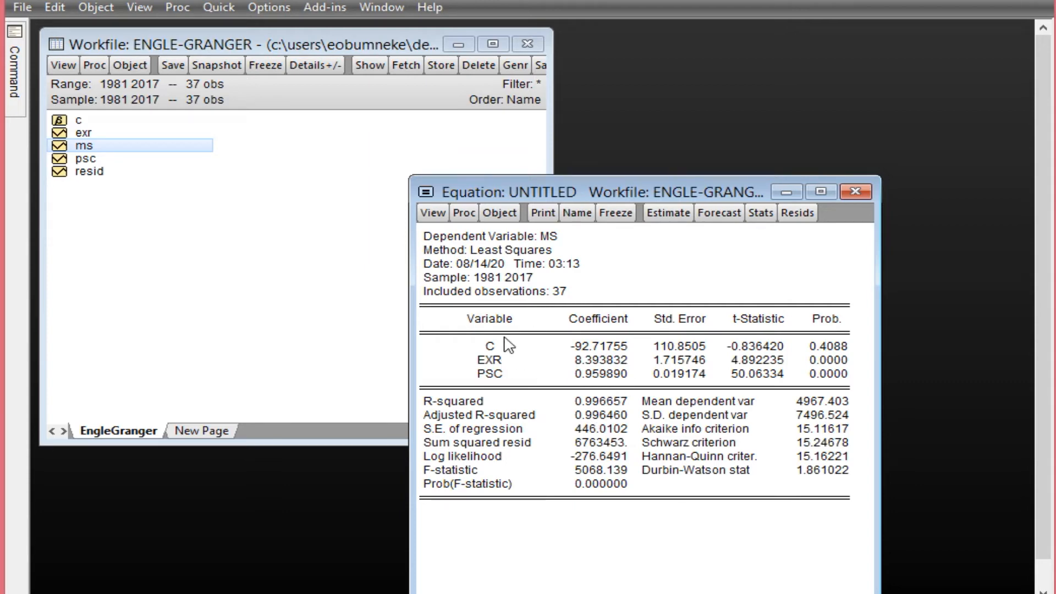
Save the MS equation's ordinary residuals as a series named et, and check the new series before closing it.
left_click(465, 214)
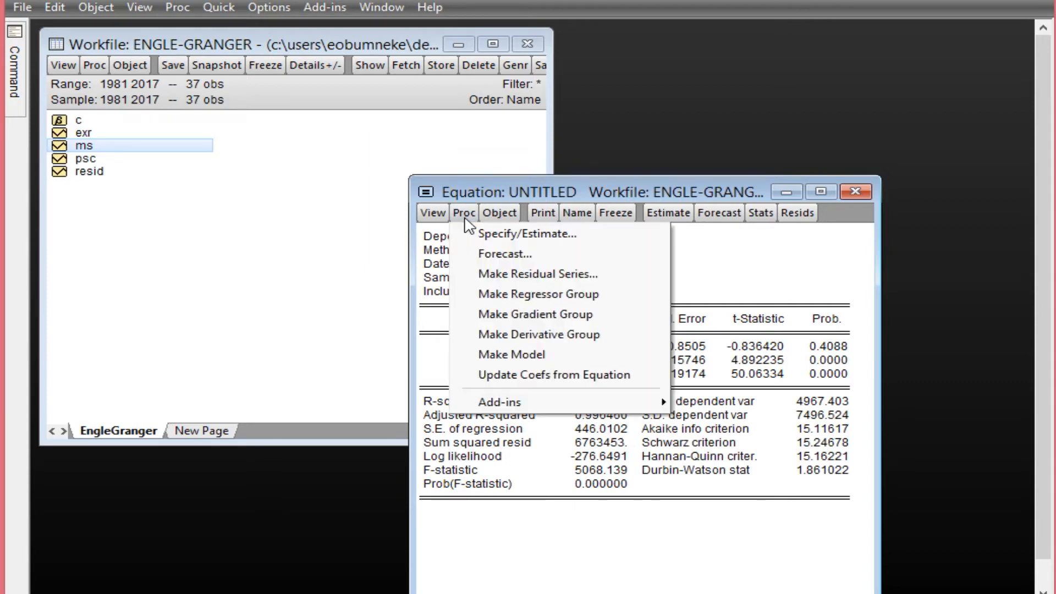
left_click(521, 274)
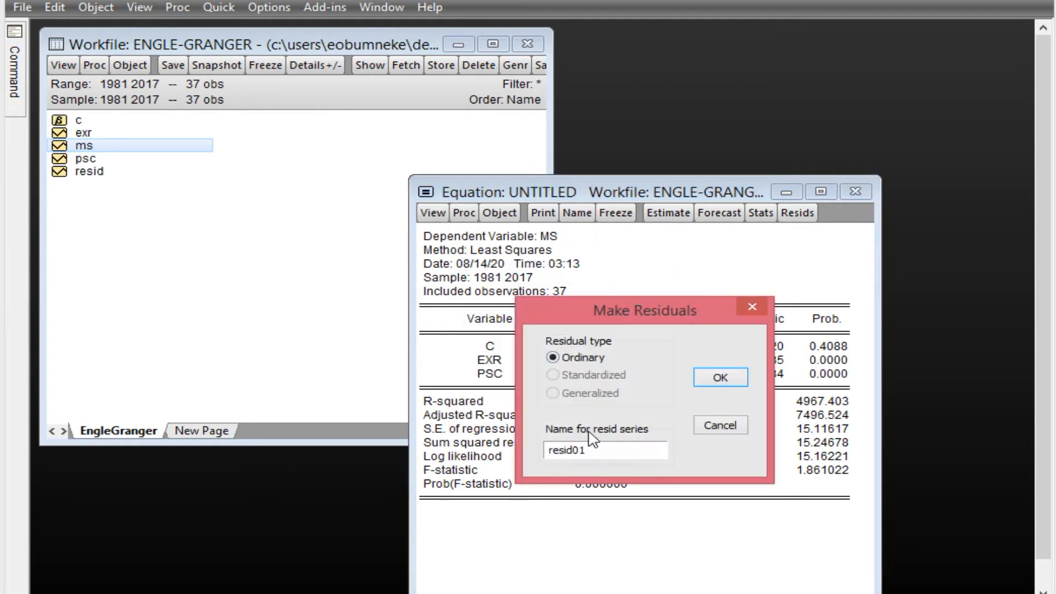
left_click_drag(600, 449, 538, 451)
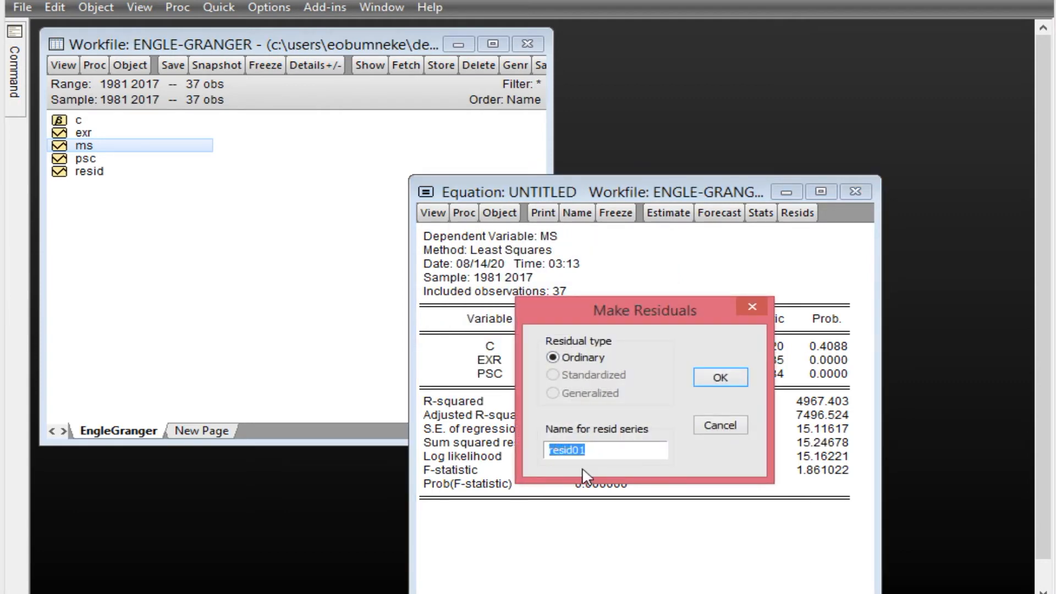
type("et")
left_click(718, 378)
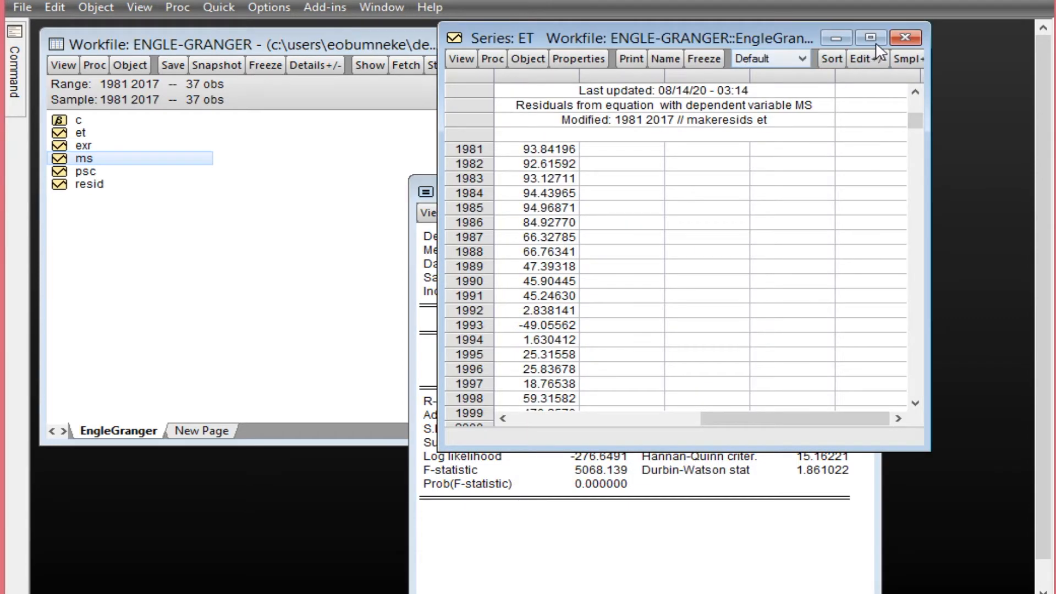
left_click(898, 40)
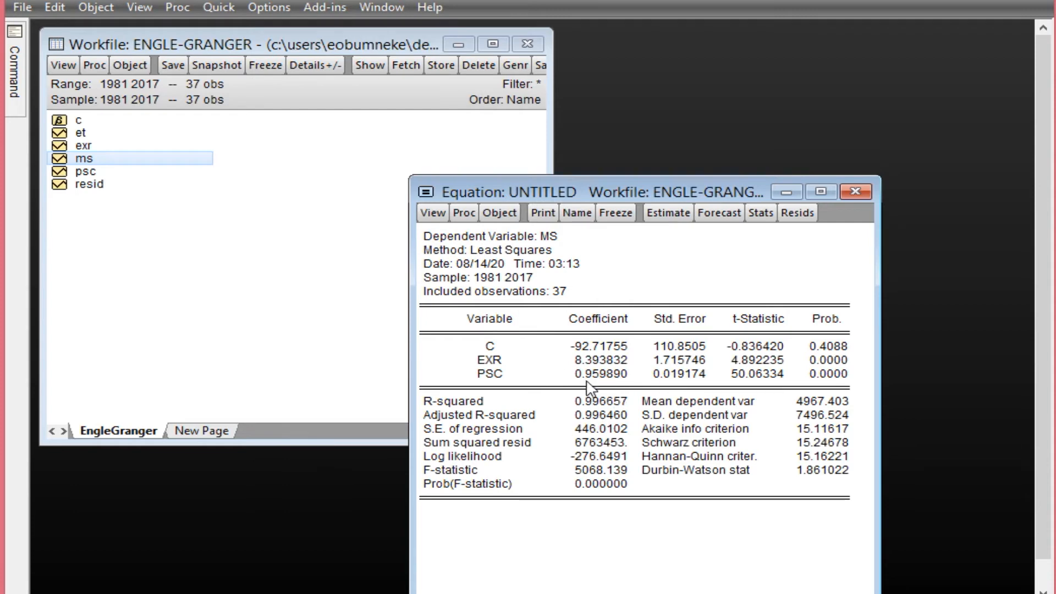
double_click(85, 135)
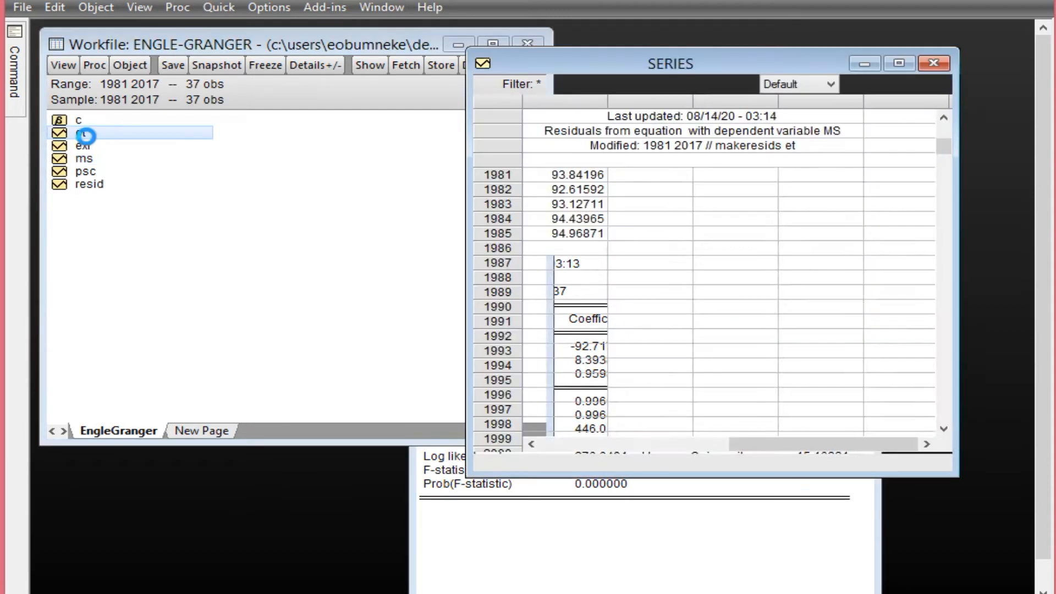
left_click(931, 64)
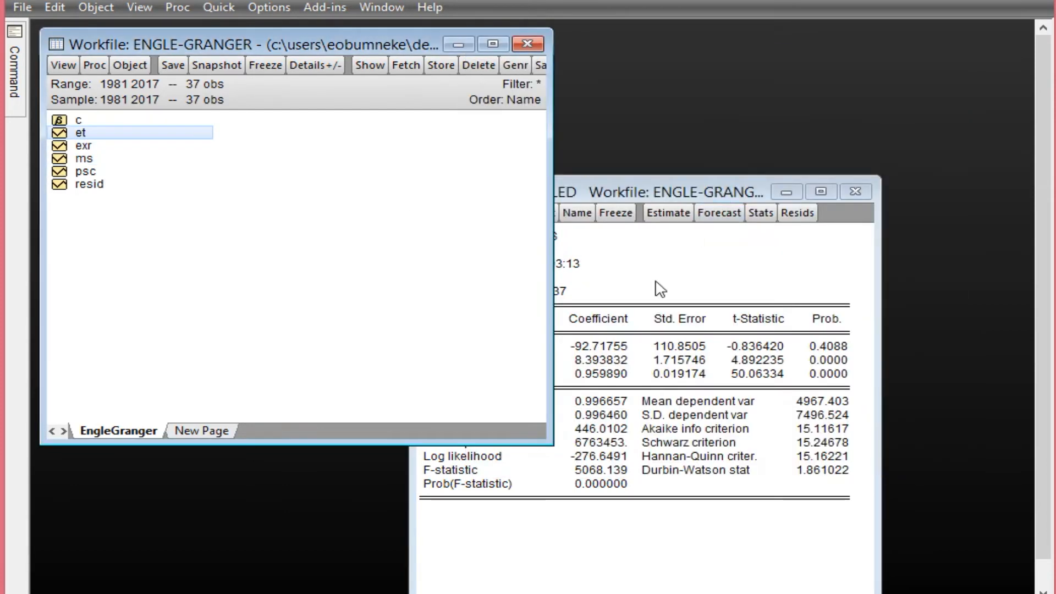
Close the untitled MS equation and delete it without naming it.
left_click(715, 199)
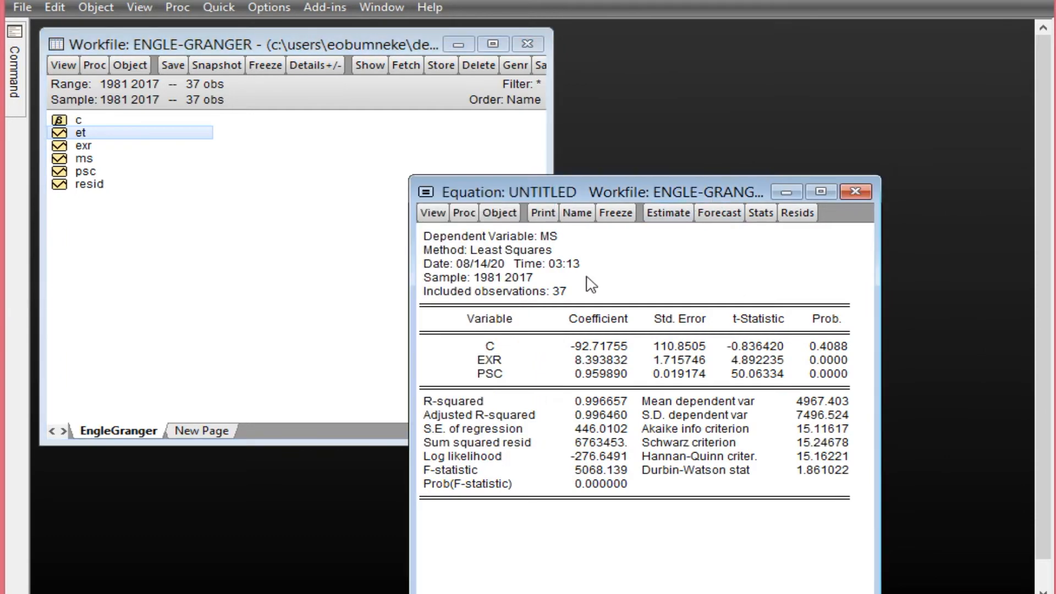
left_click(850, 196)
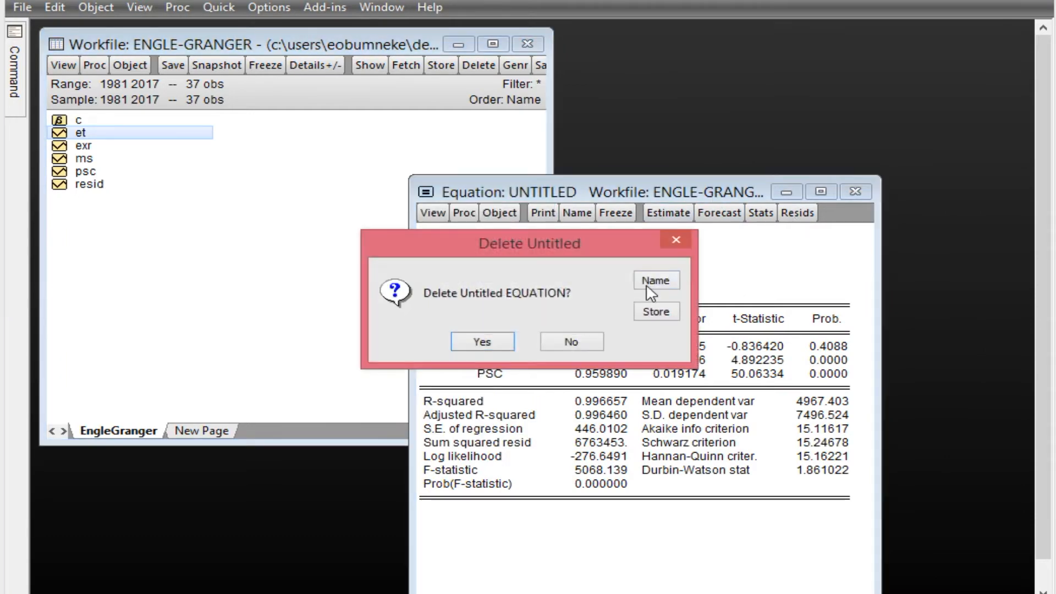
left_click(493, 347)
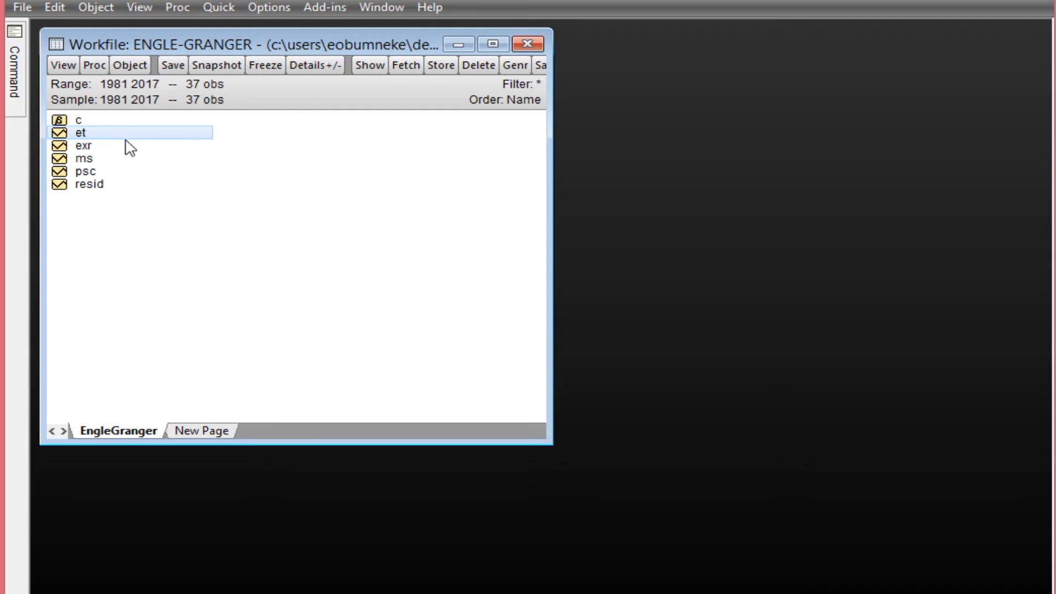
left_click(220, 9)
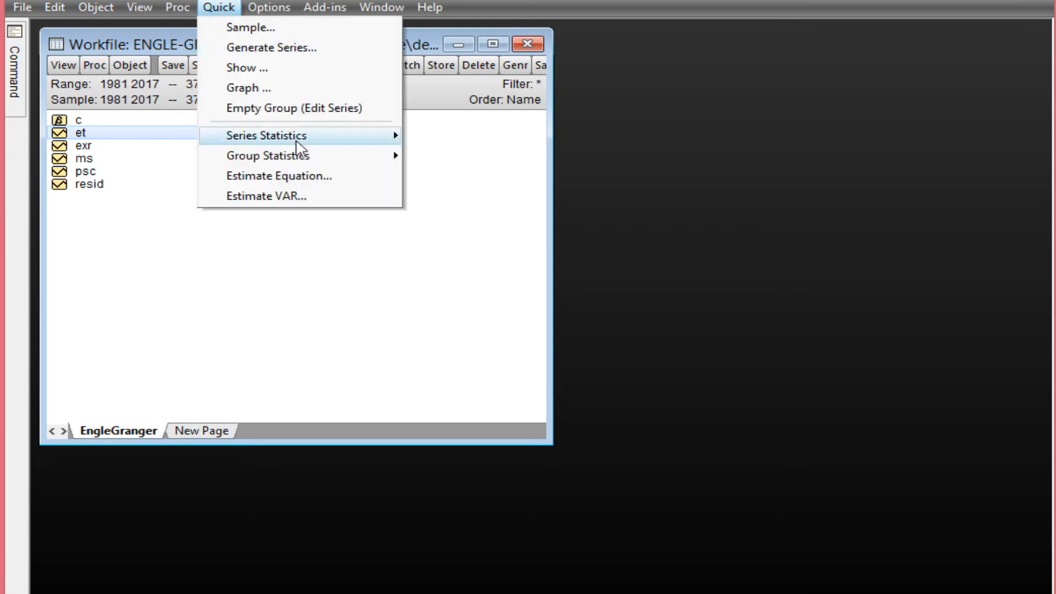
left_click(298, 177)
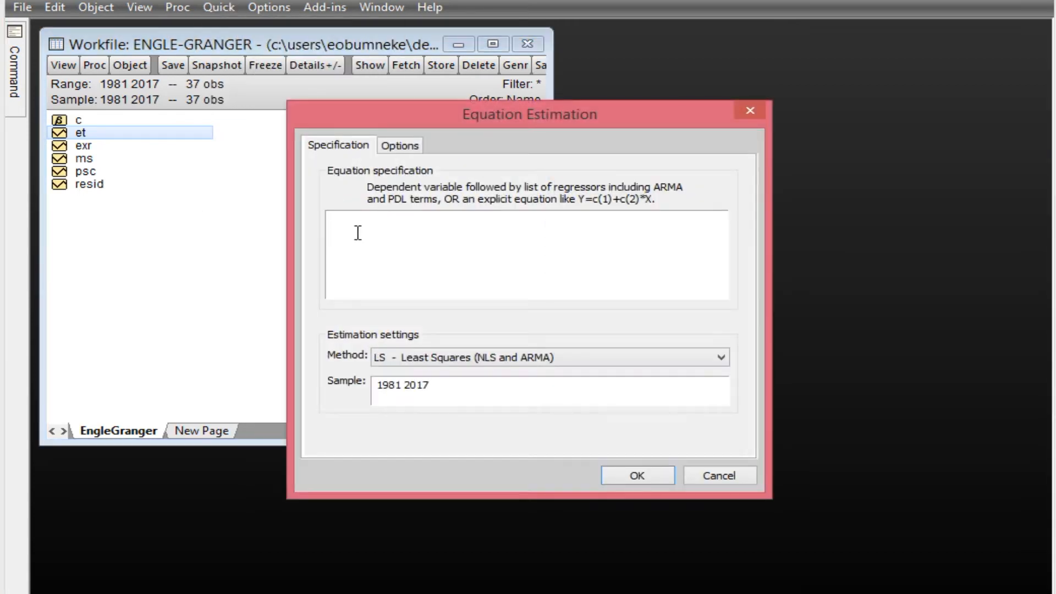
type("et c @trend")
left_click(613, 482)
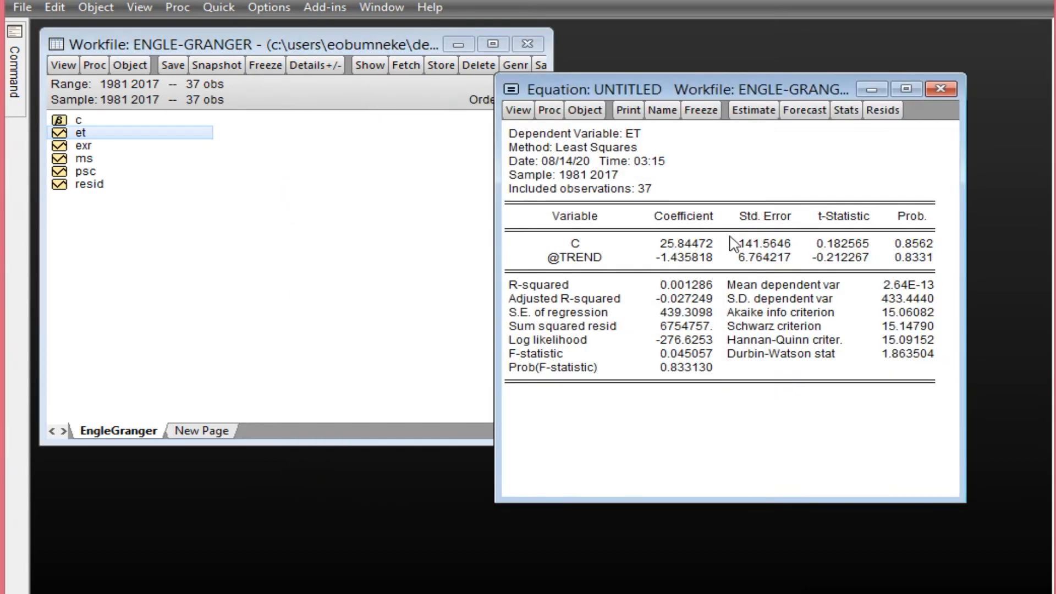
left_click(585, 247)
left_click(918, 246)
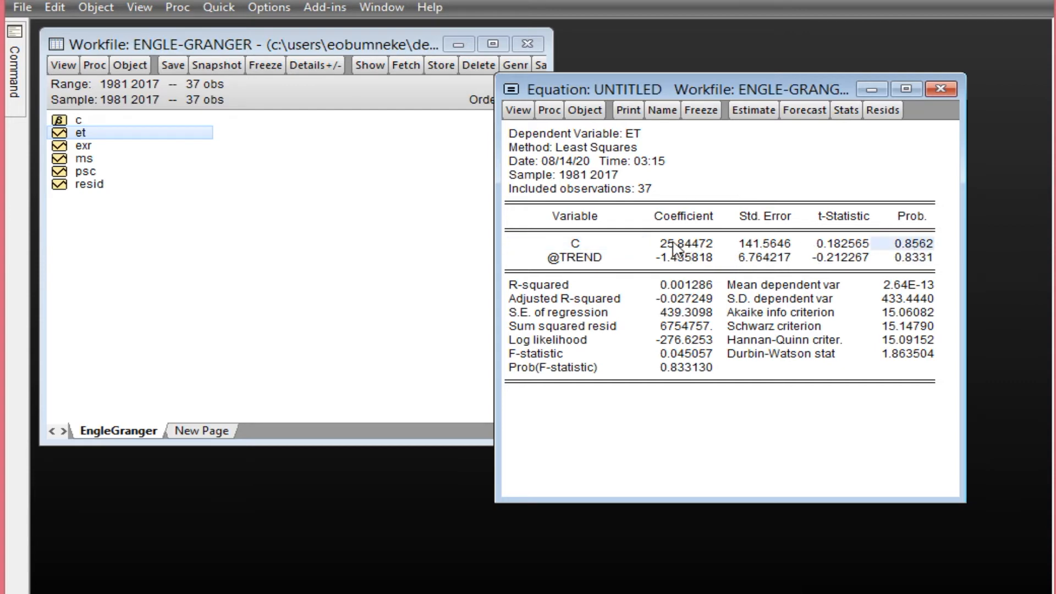
left_click(589, 246)
left_click(928, 246)
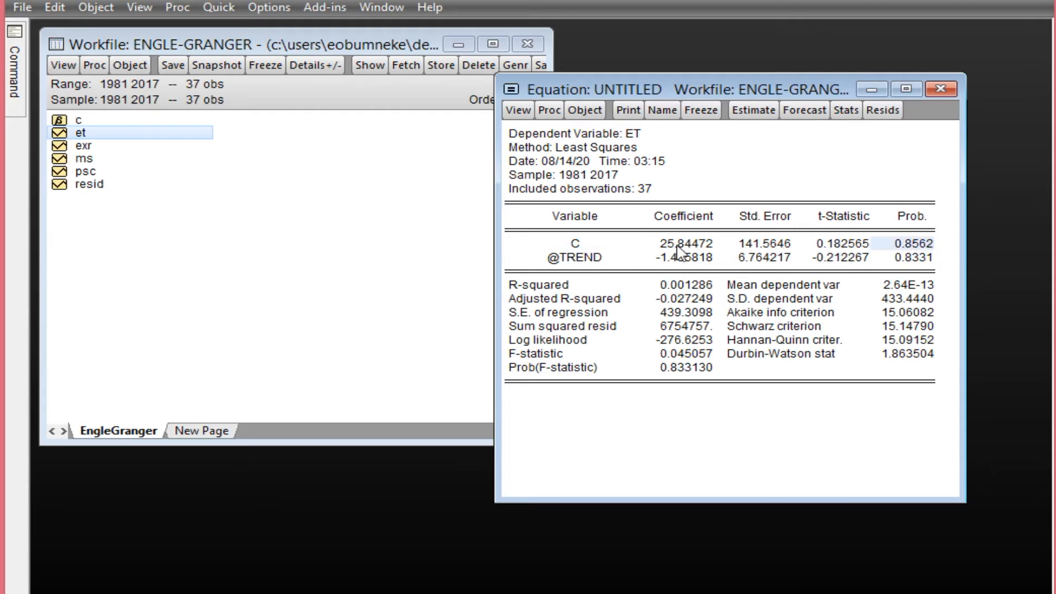
left_click(589, 256)
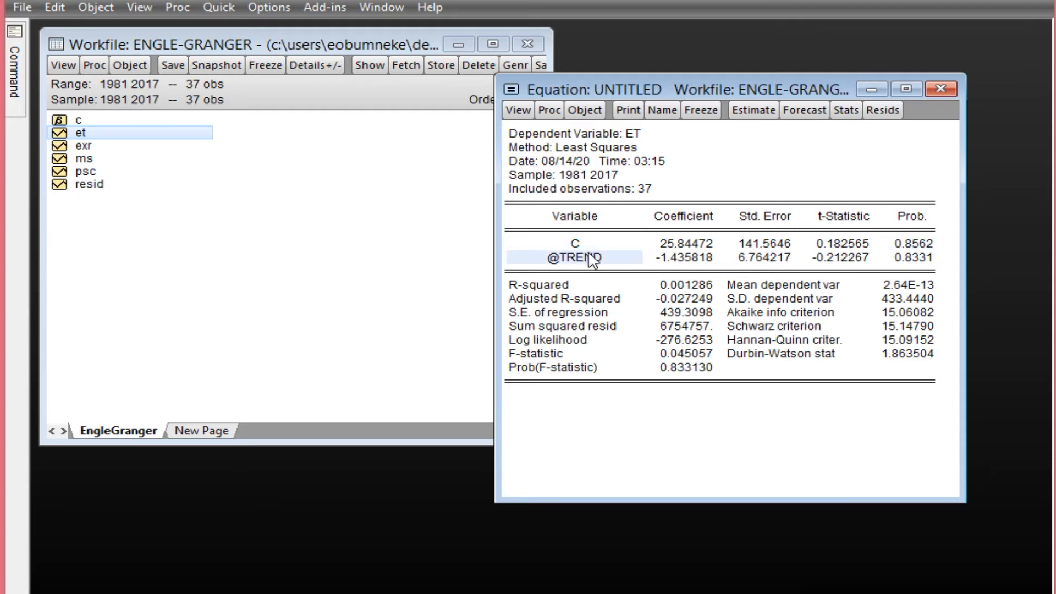
left_click(902, 259)
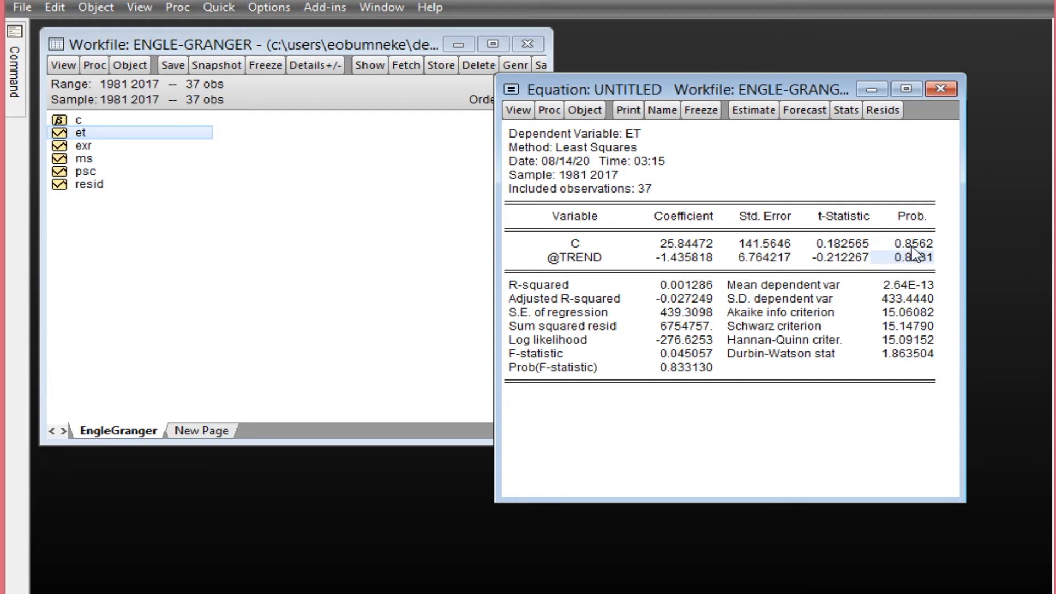
left_click(912, 246)
left_click(912, 253)
left_click(913, 246)
left_click(915, 257)
left_click(919, 244)
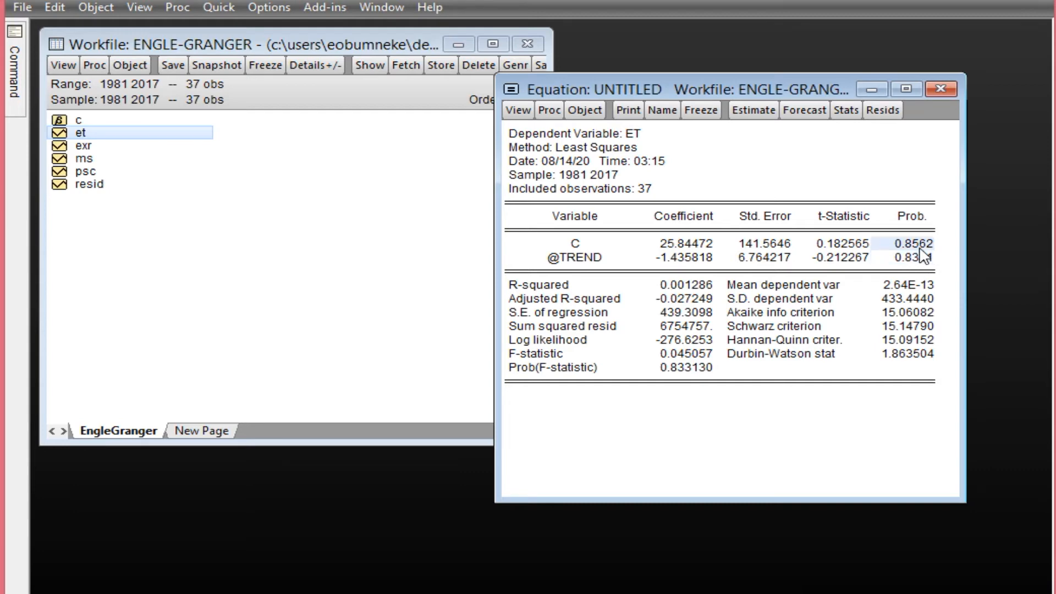
left_click(941, 89)
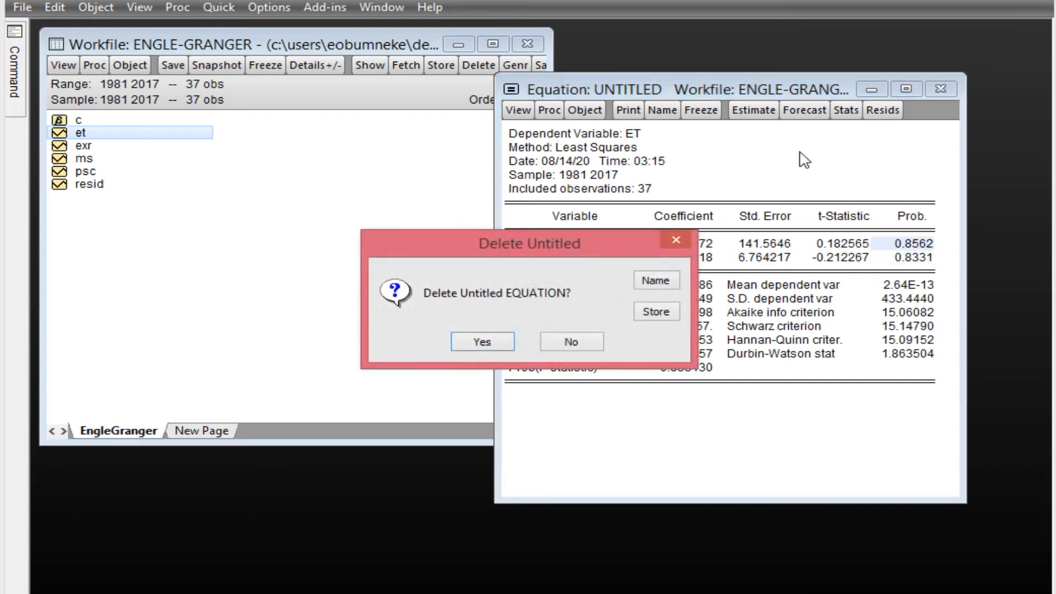
left_click(483, 342)
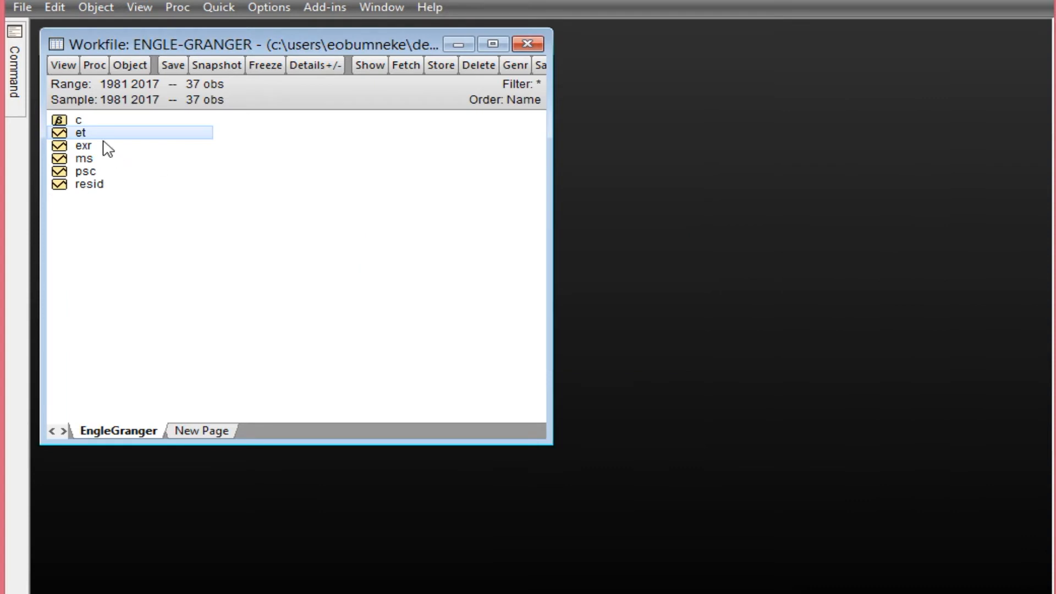
Run an Augmented Dickey-Fuller test on et at level, with None included and Schwarz automatic lags up to 9, and examine its statistic and probability.
double_click(98, 136)
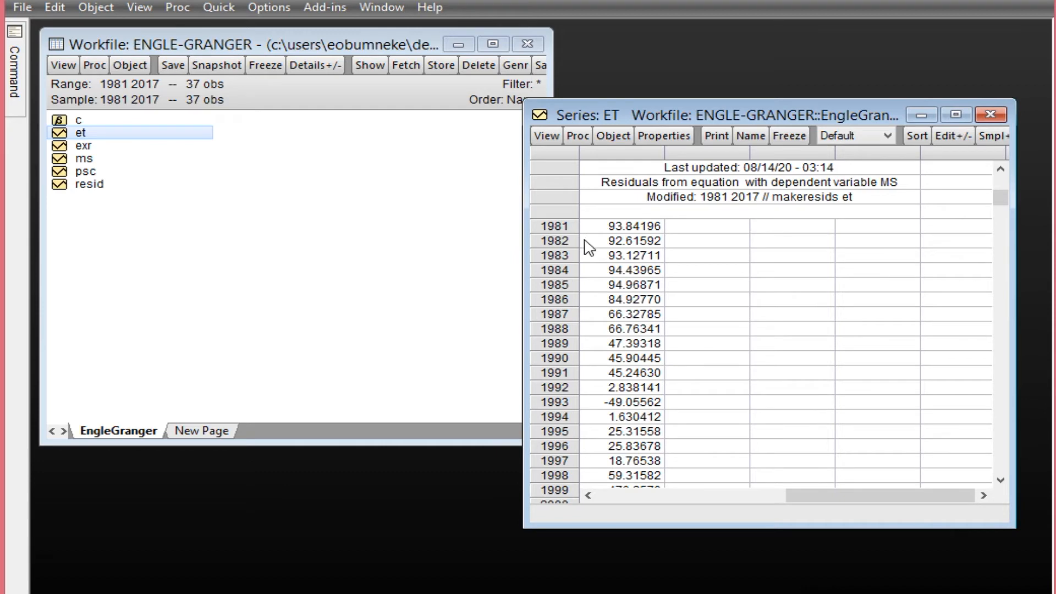
left_click(546, 137)
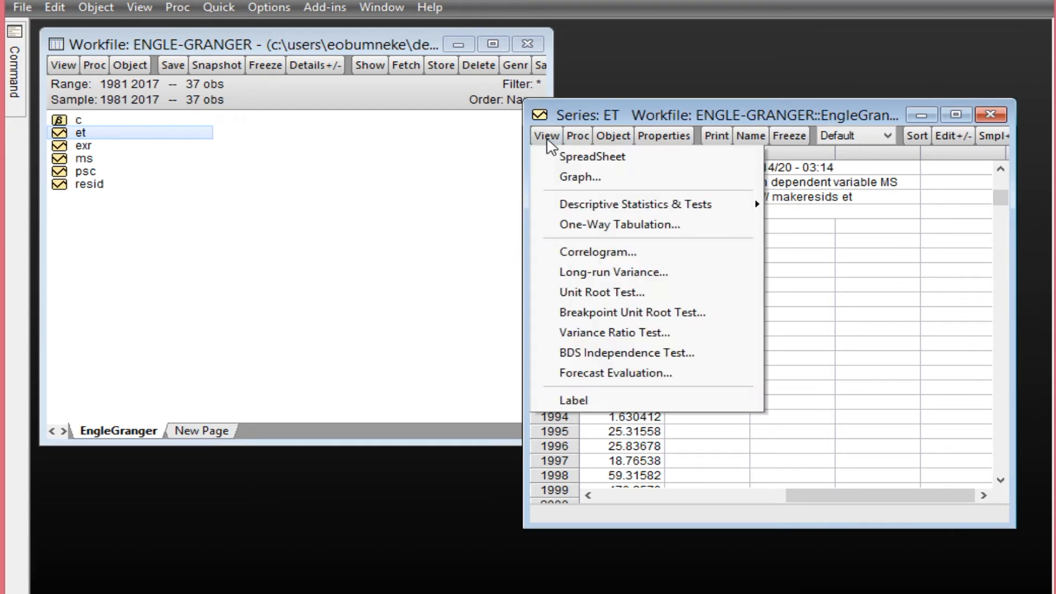
left_click(598, 300)
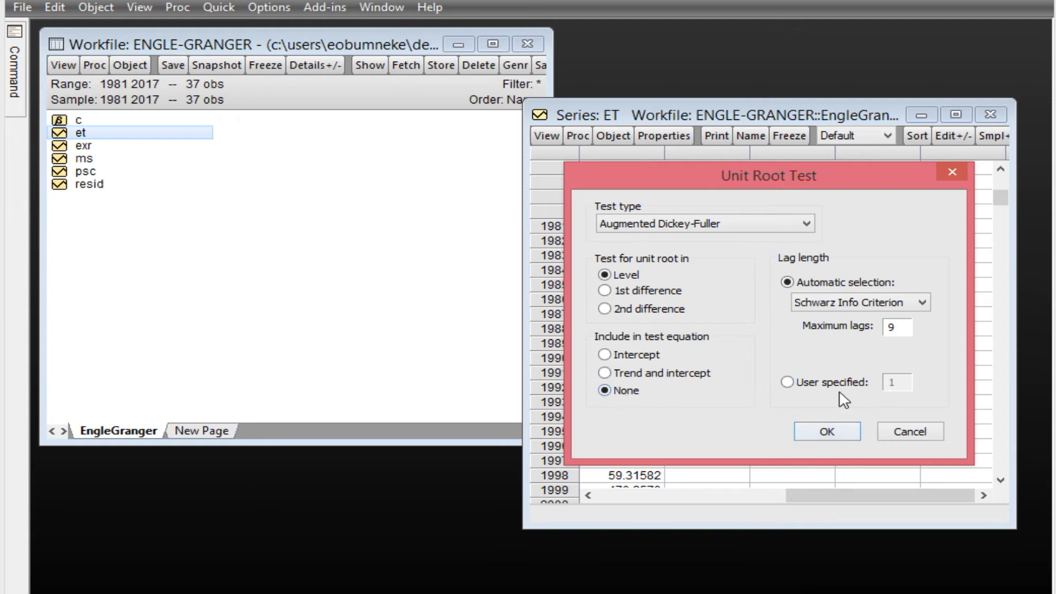
left_click(828, 433)
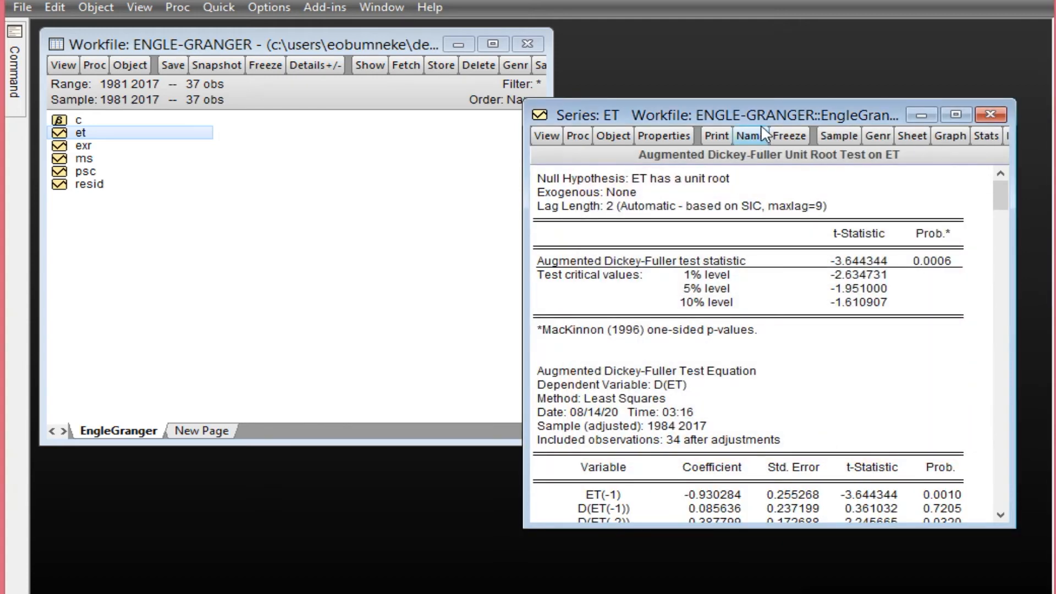
left_click_drag(764, 114, 615, 112)
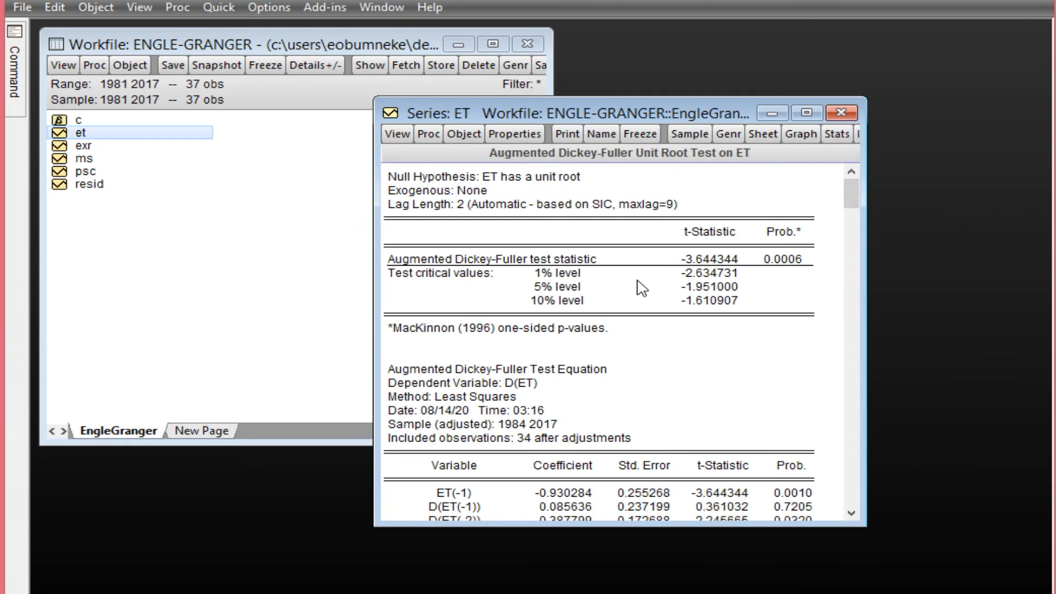
left_click(778, 263)
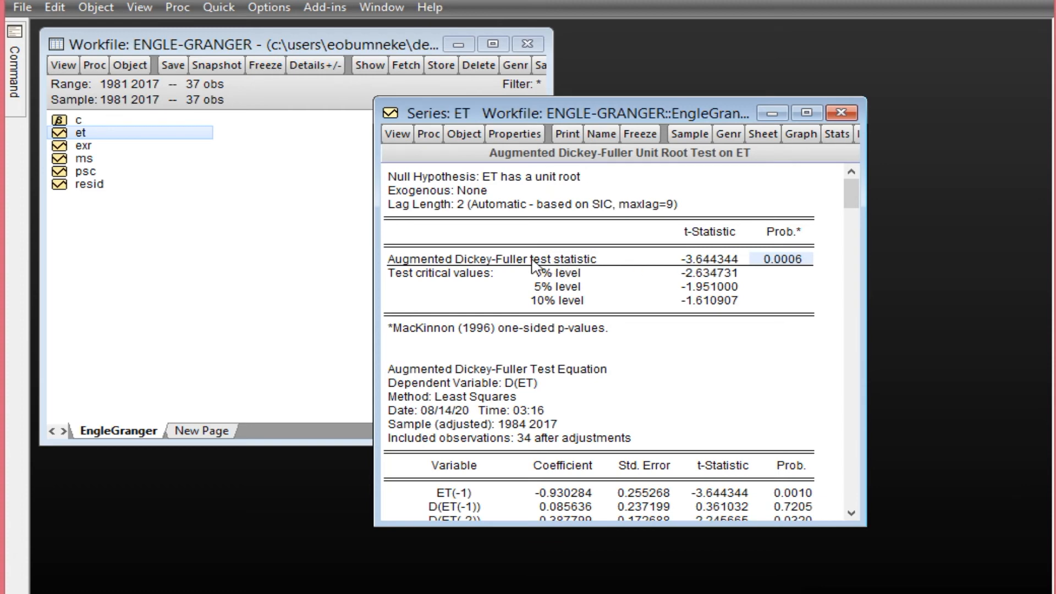
left_click(697, 259)
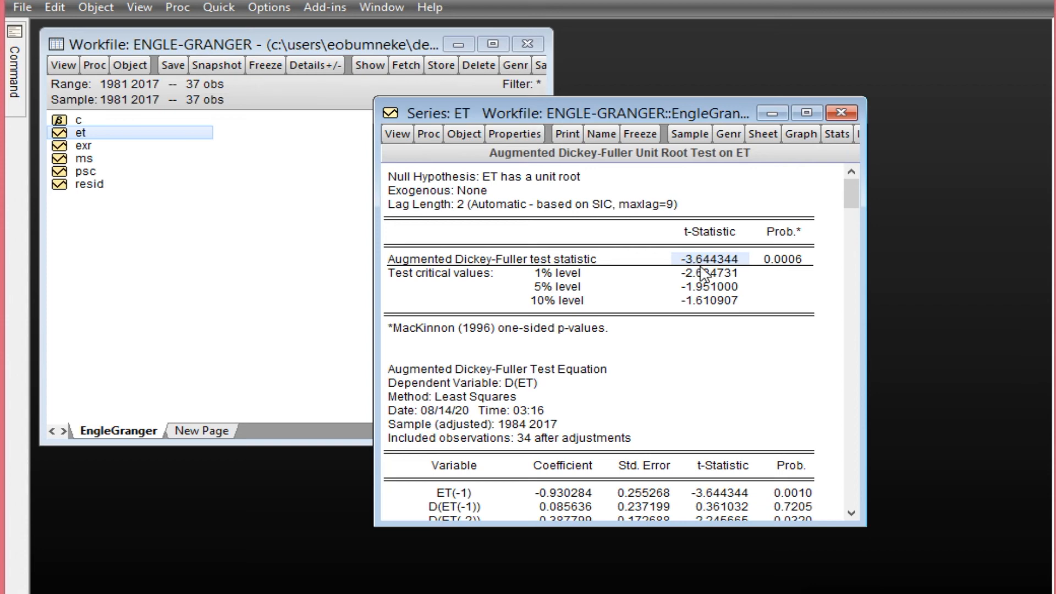
Compare the Augmented Dickey-Fuller test statistic on et with the 1%, 5% and 10% critical values, and examine its probability.
left_click(691, 275)
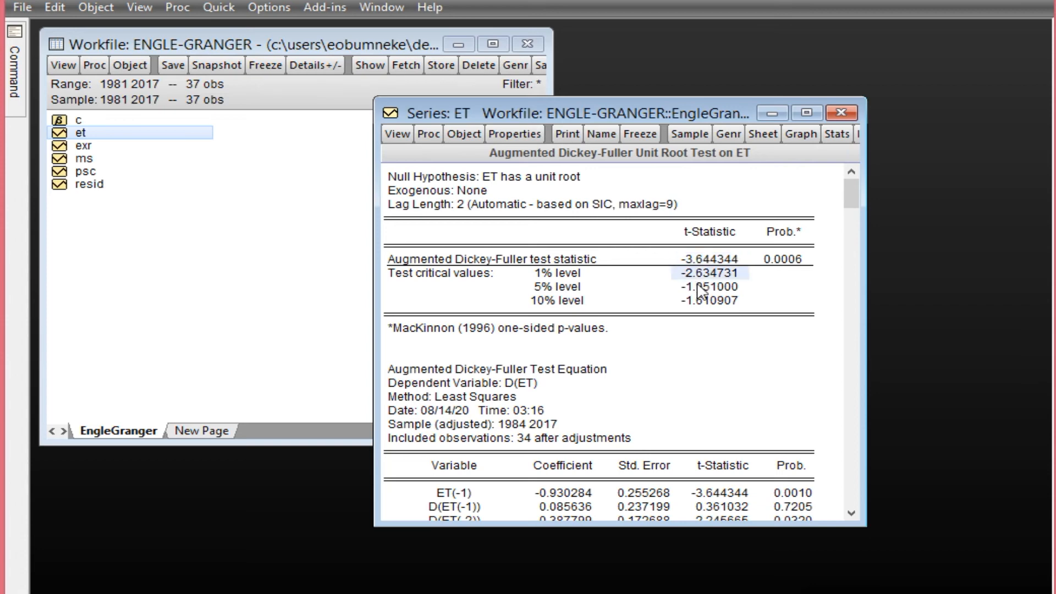
left_click(698, 287)
left_click(700, 301)
left_click(697, 261)
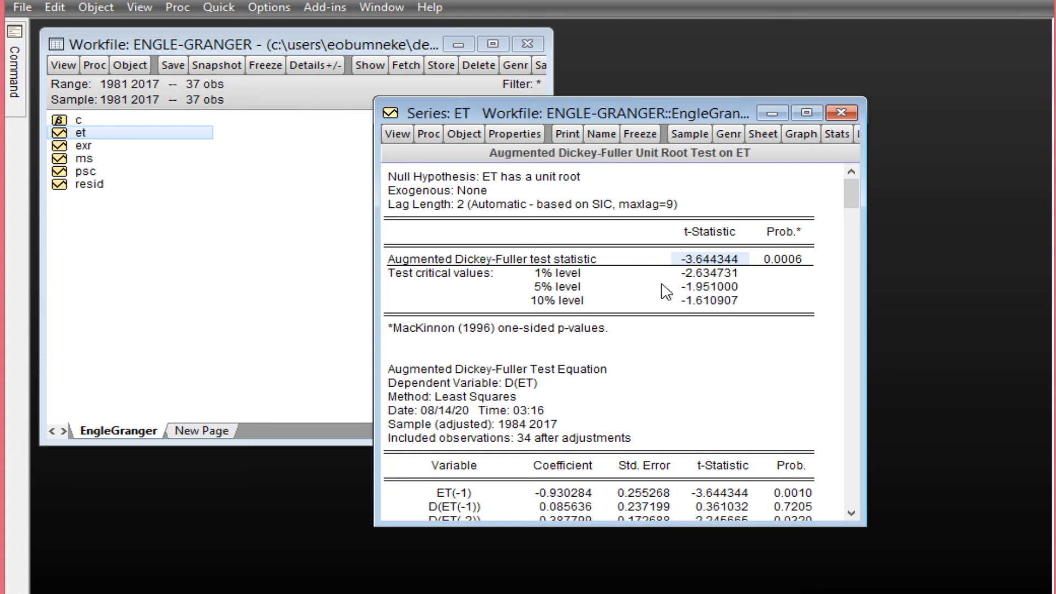
left_click(689, 286)
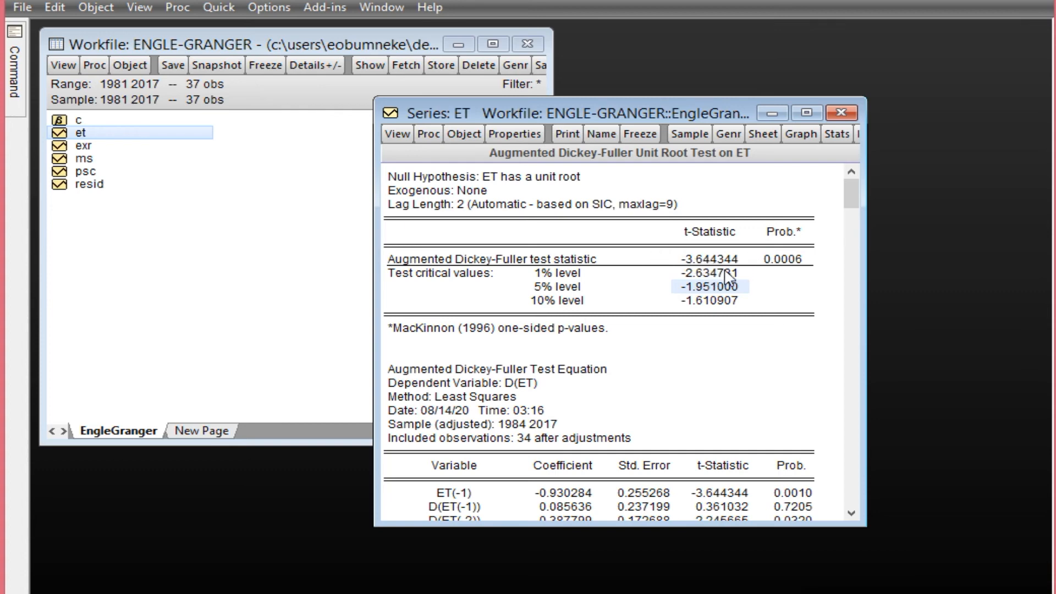
left_click(790, 258)
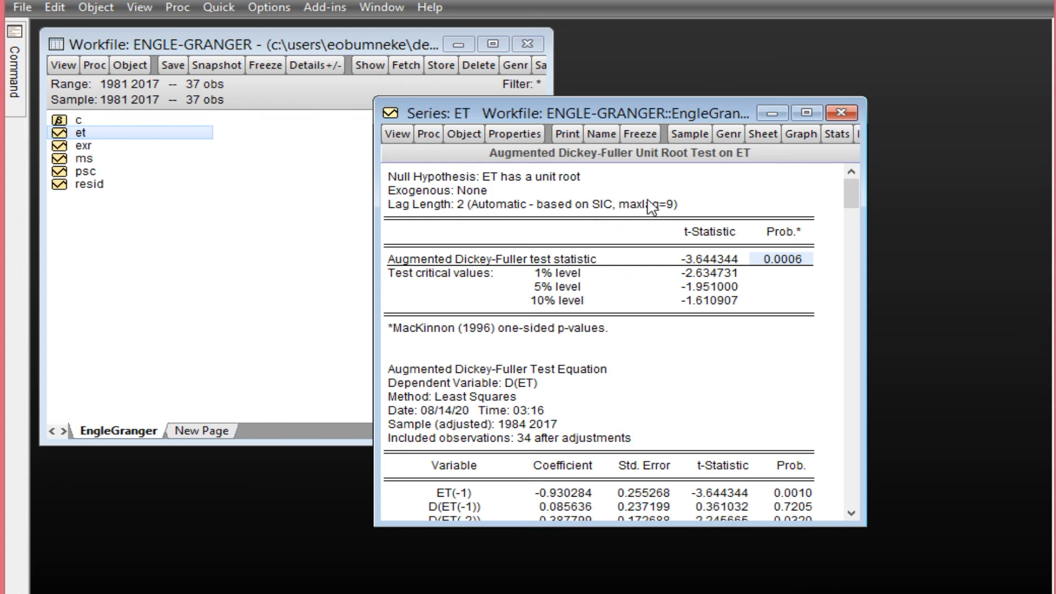
Freeze the unit root test output on et as a table, name it EGR, and close the table.
left_click(639, 135)
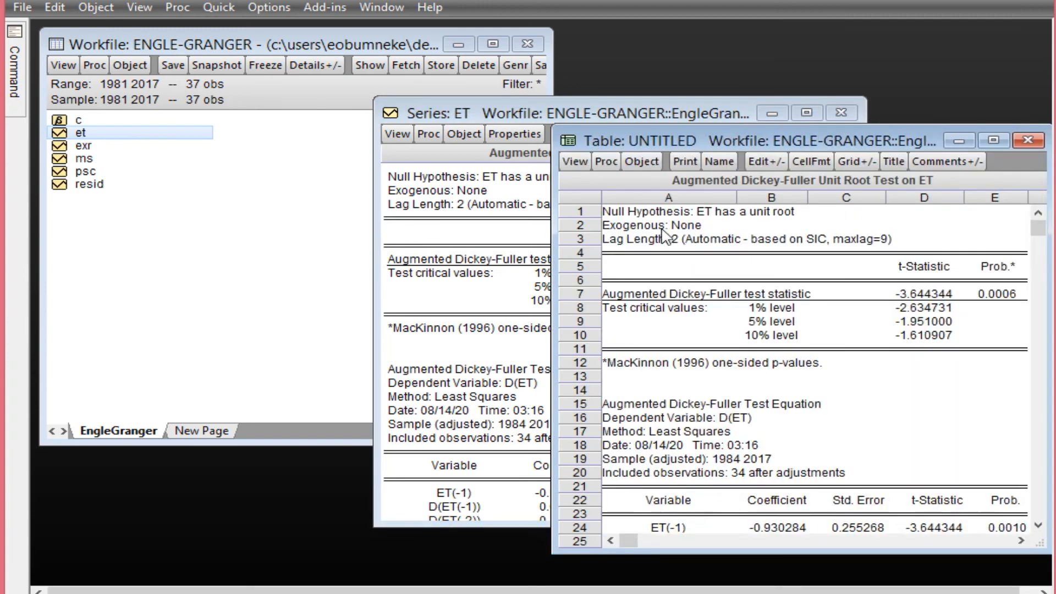
left_click(721, 162)
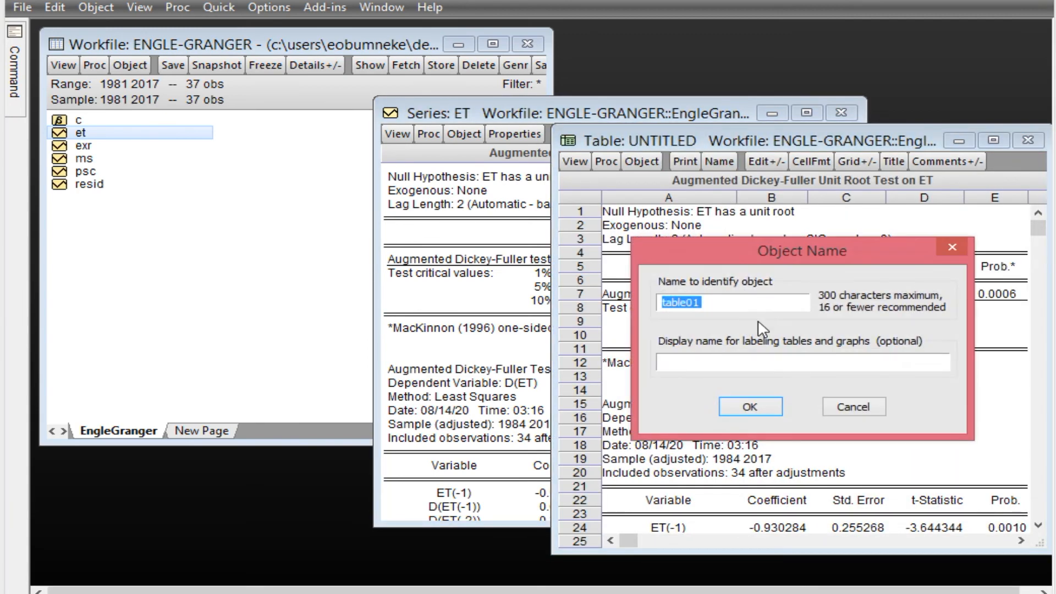
type("EGR")
left_click(753, 405)
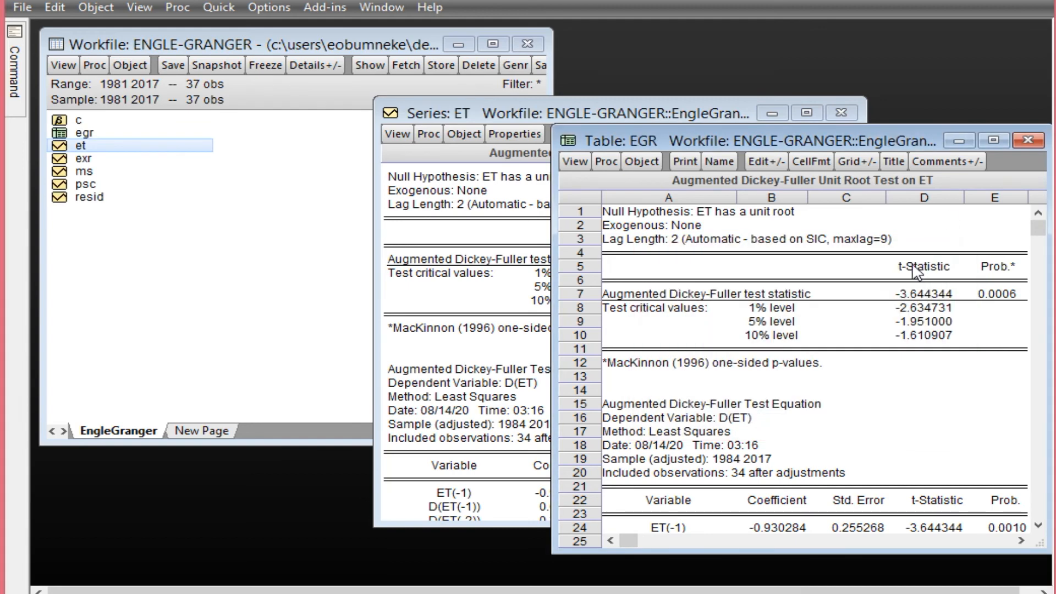
left_click(1028, 141)
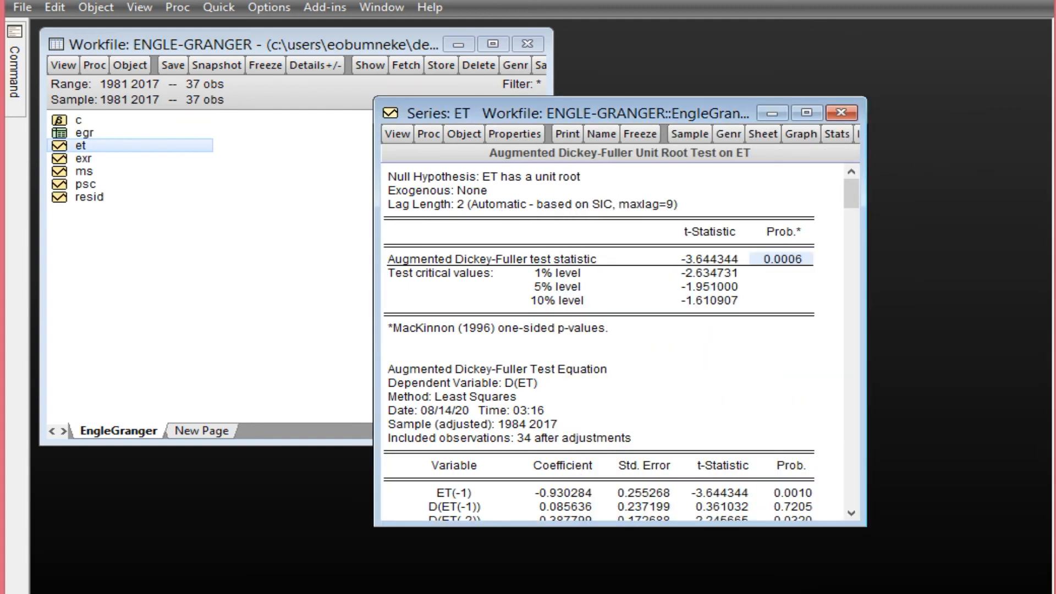
Open the saved egr table from the workfile to check its contents, close it, and return to the ET series.
double_click(84, 133)
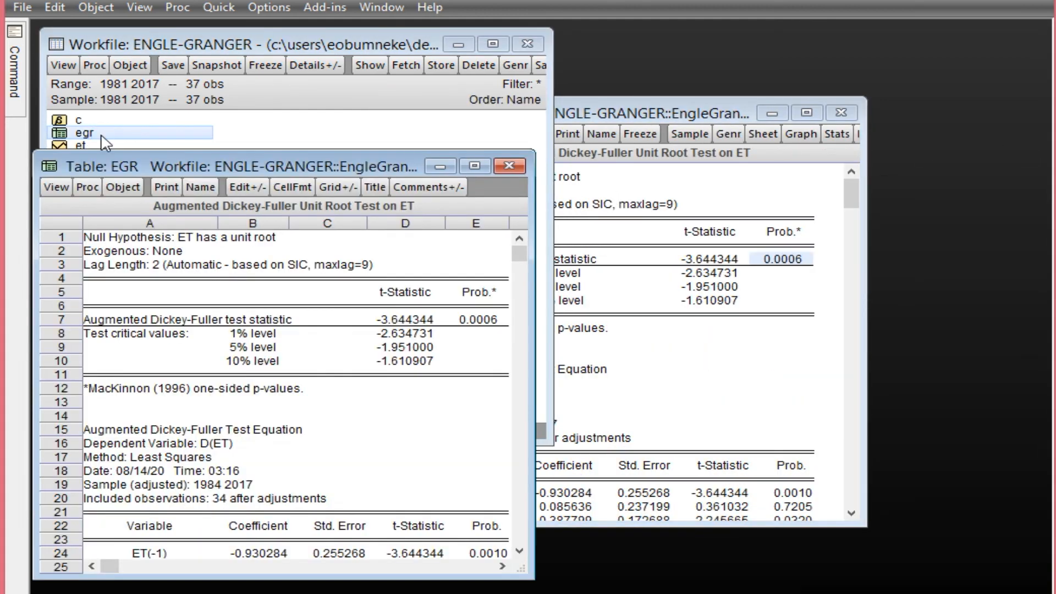
left_click(509, 166)
left_click(700, 118)
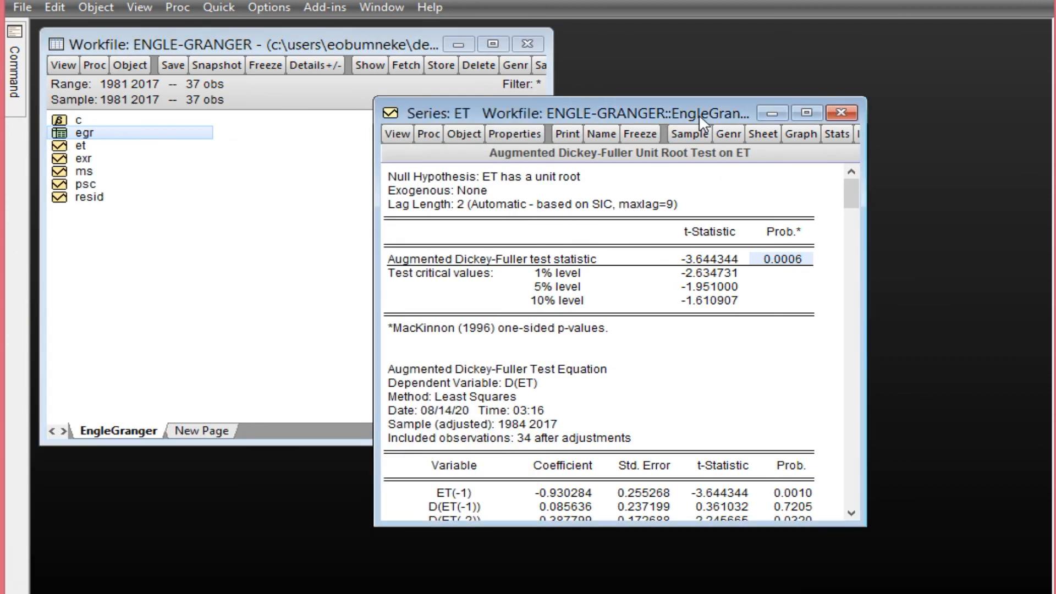